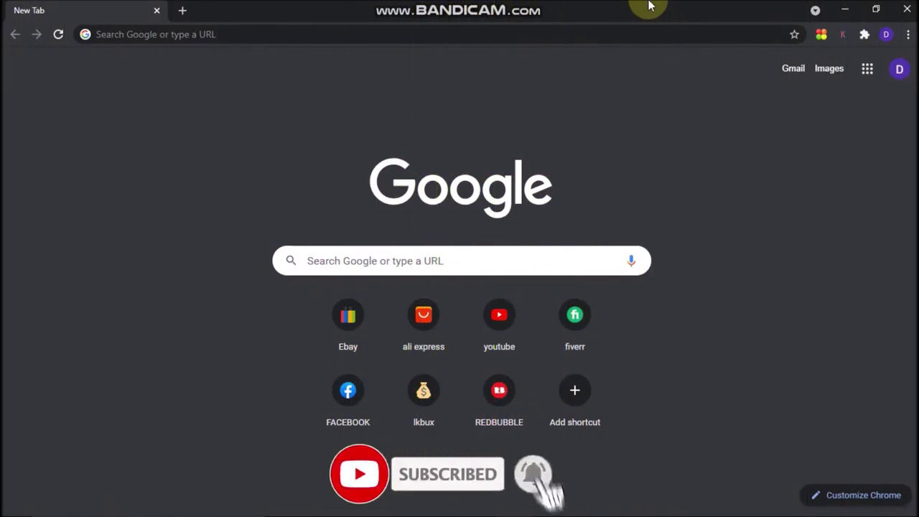
Start a Google search from Chrome's new tab page, beginning with 'c'.
left_click(419, 264)
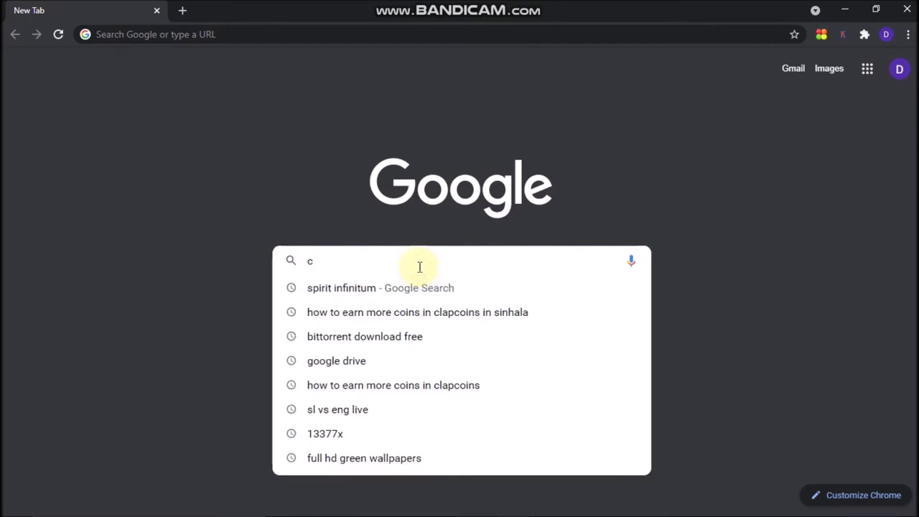
Search Google for 'canva' and reach the signed-in Canva home page.
type("anva")
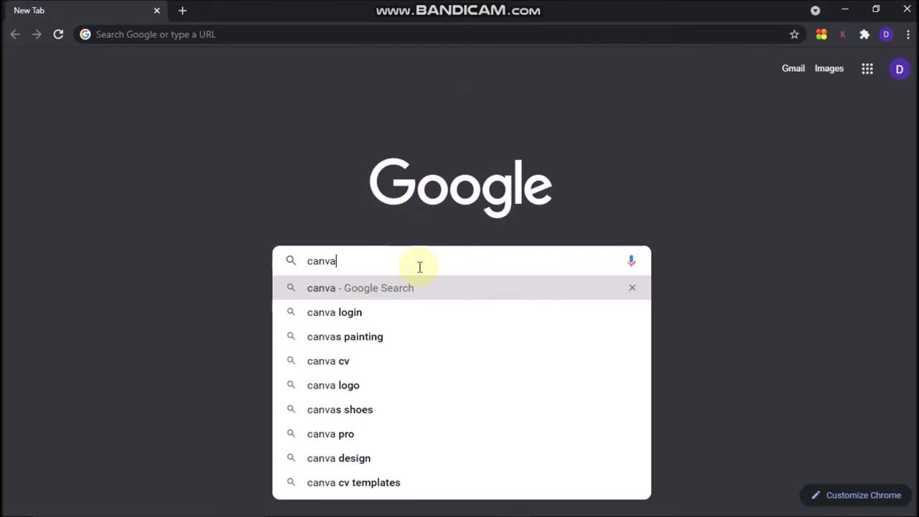
left_click(420, 294)
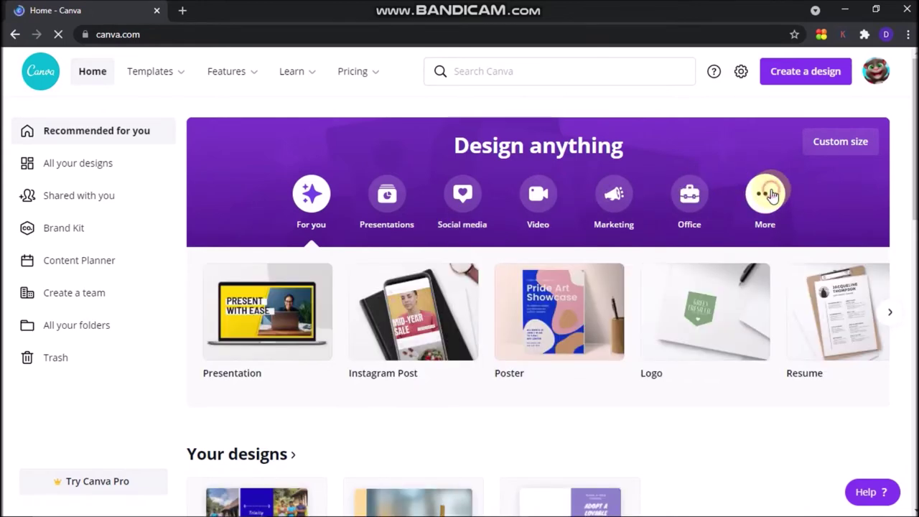
Create a new blank Photo Collage design and dismiss the Elements welcome popup.
left_click(770, 195)
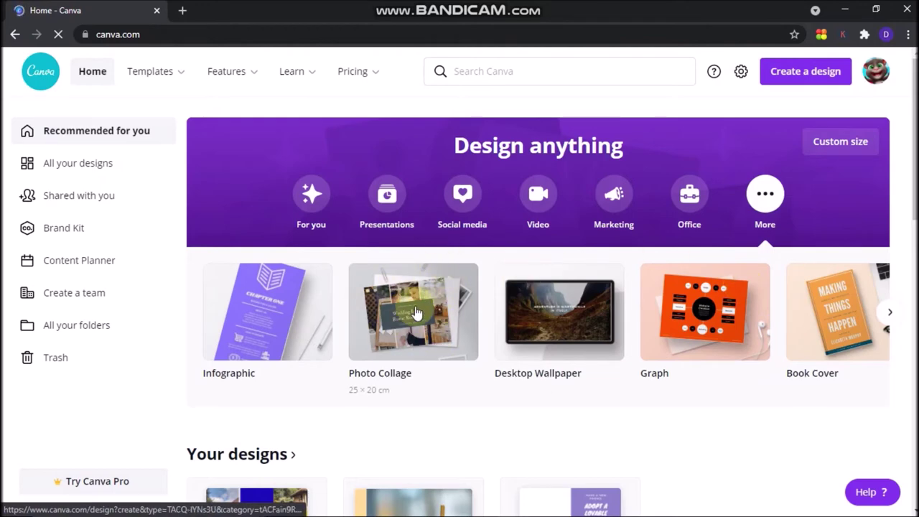
left_click(415, 312)
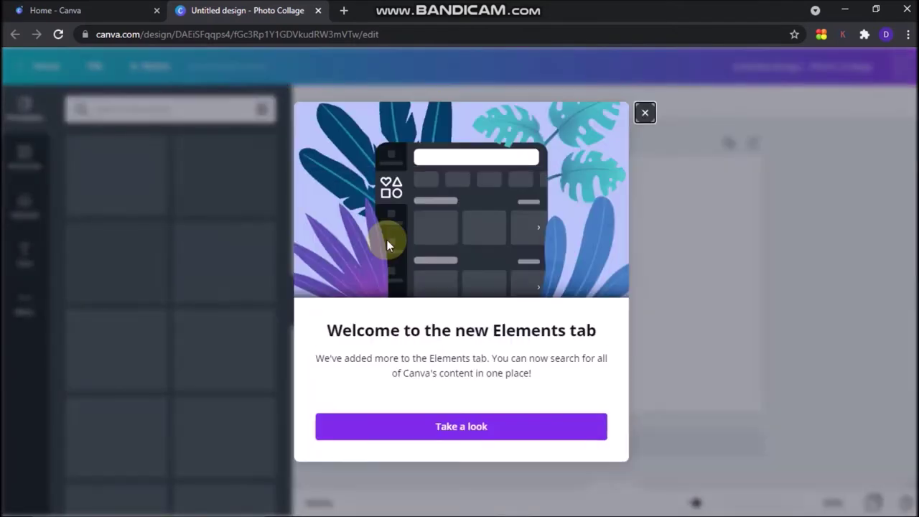
left_click(646, 113)
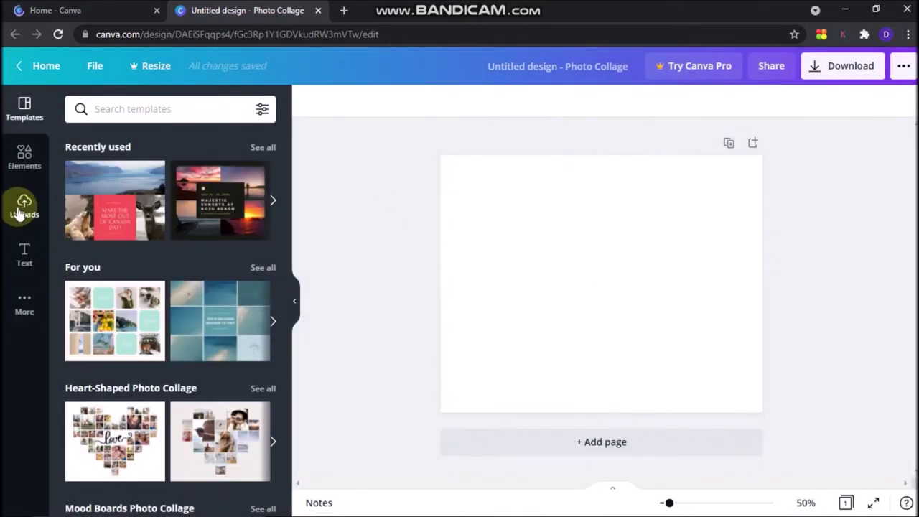
Launch the device file picker from Canva's Uploads panel to add media.
left_click(25, 208)
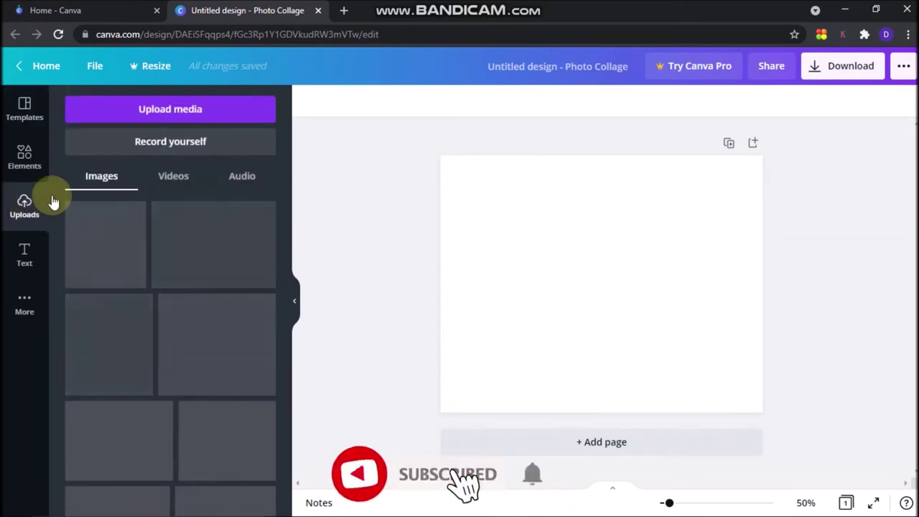
left_click(186, 110)
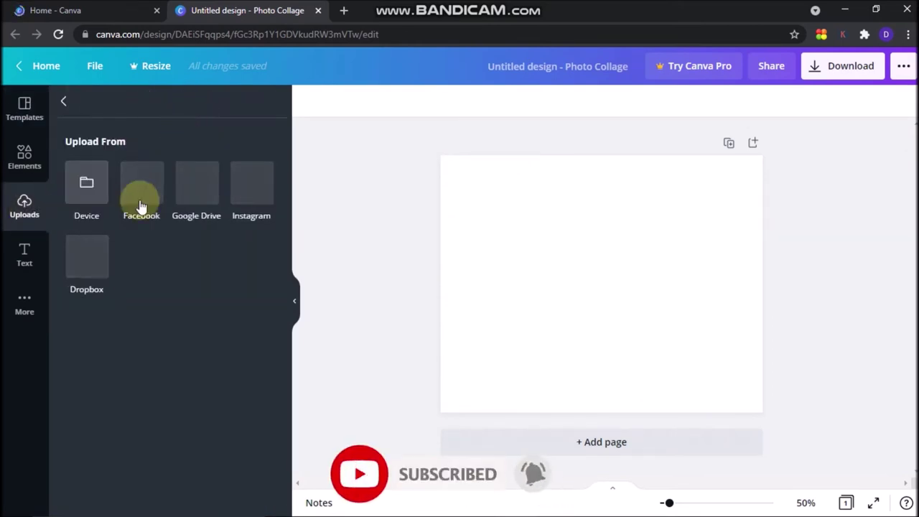
left_click(86, 195)
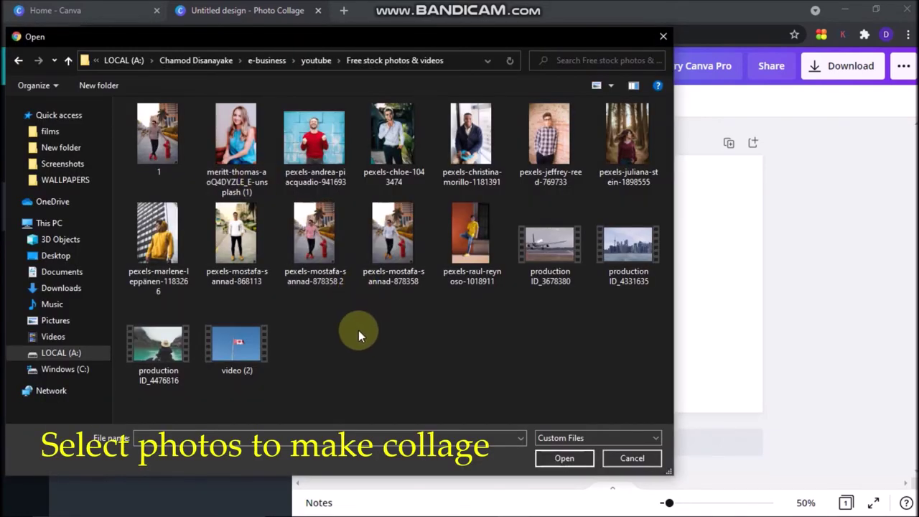
Upload nine portrait photos from the Free stock photos & videos folder to Canva.
left_click(236, 144)
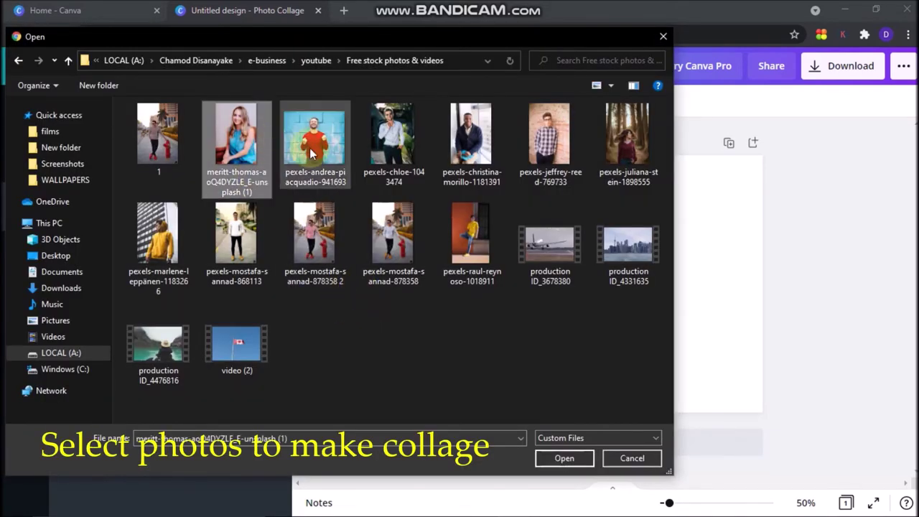
left_click(311, 153, "ctrl")
left_click(381, 154, "ctrl")
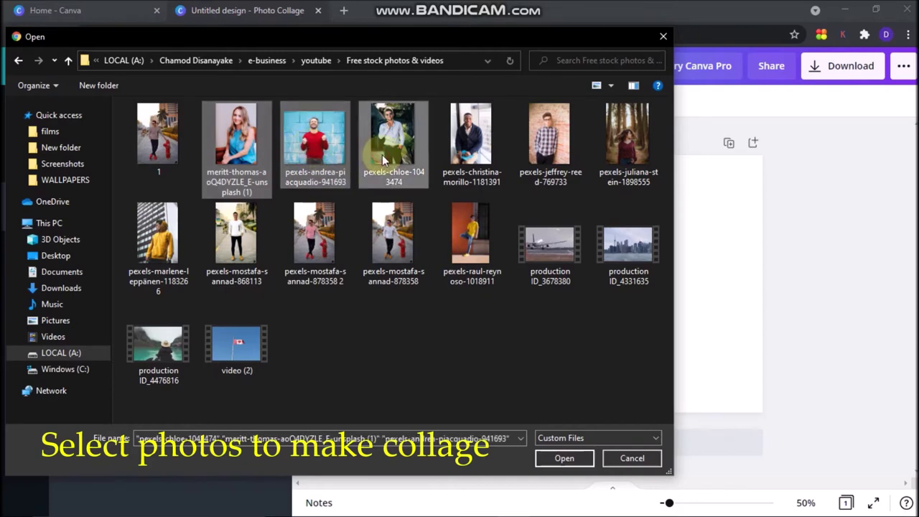
left_click(458, 159, "ctrl")
left_click(460, 222, "ctrl")
left_click(398, 237, "ctrl")
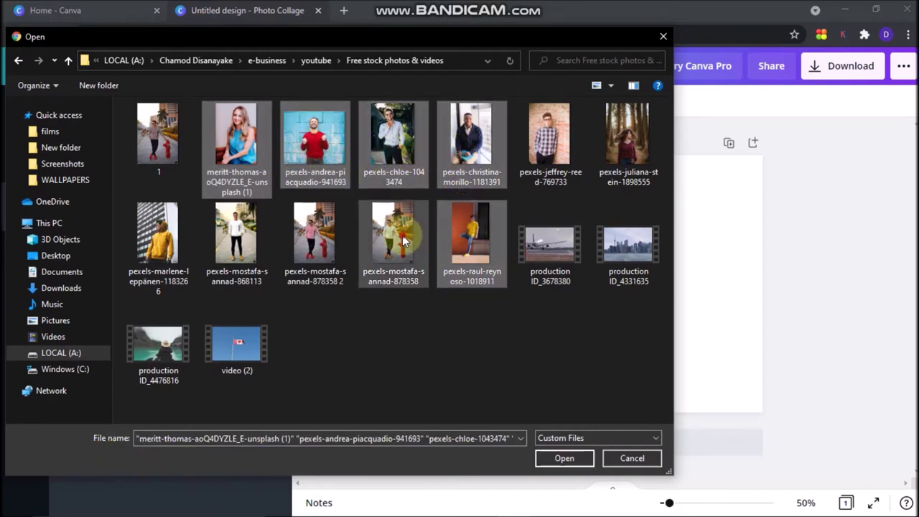
left_click(148, 257, "ctrl")
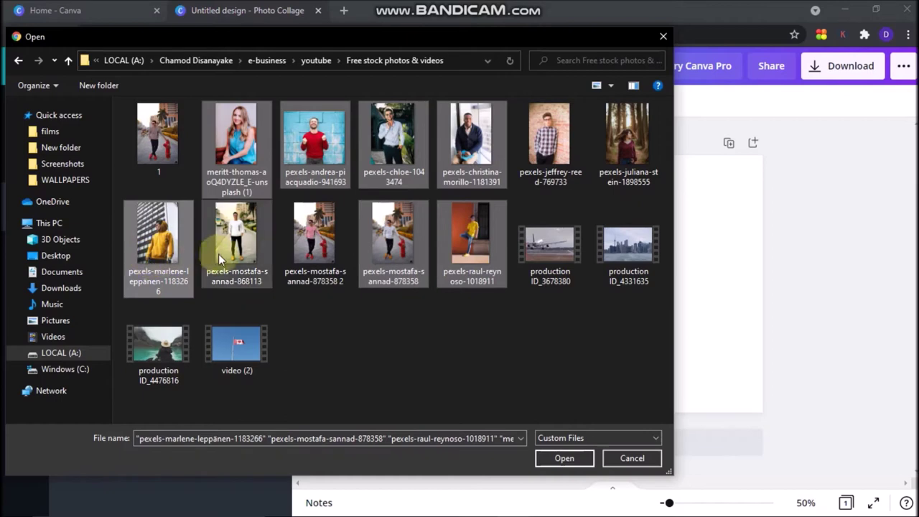
left_click(535, 136, "ctrl")
left_click(625, 137, "ctrl")
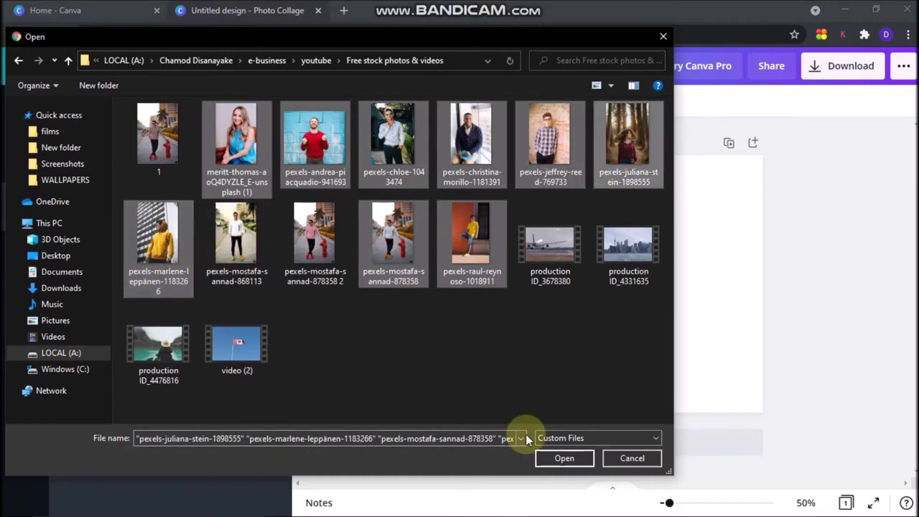
left_click(550, 459)
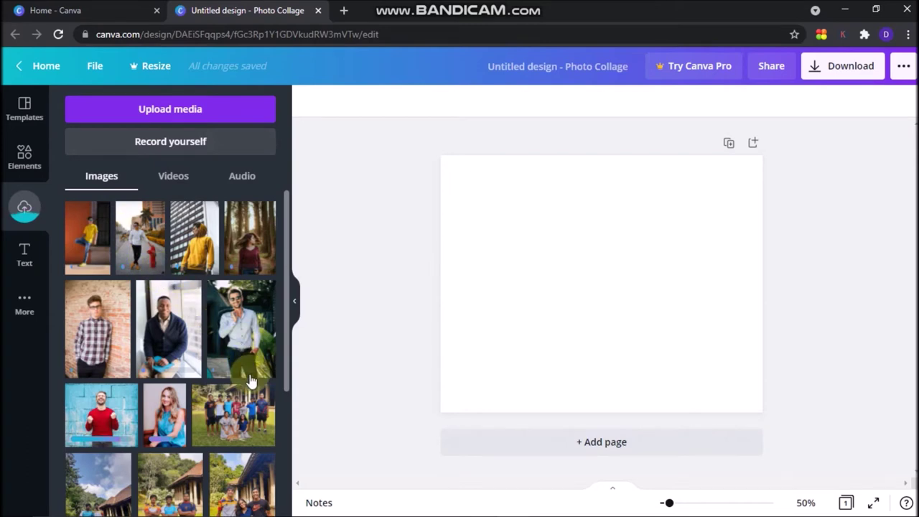
Search templates for 'free' and apply the autumn collage template to the page.
left_click(32, 118)
left_click(151, 110)
type("free")
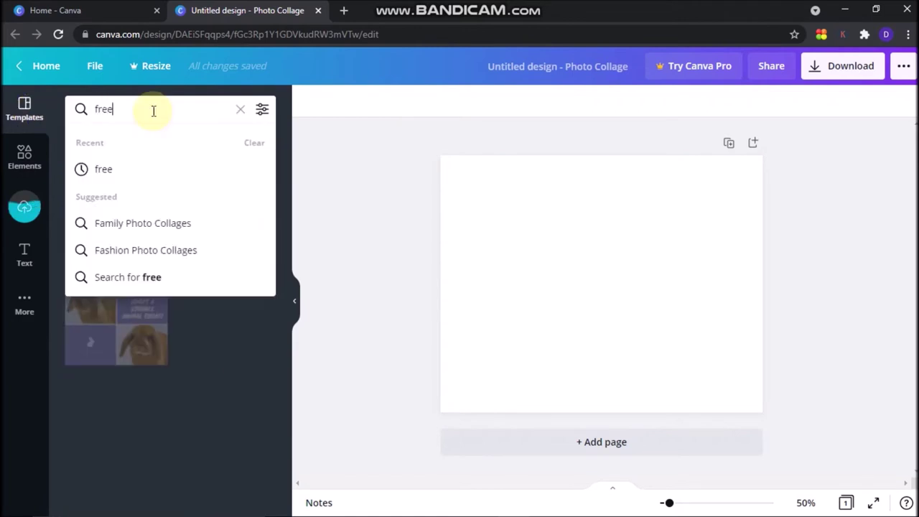
key("Return")
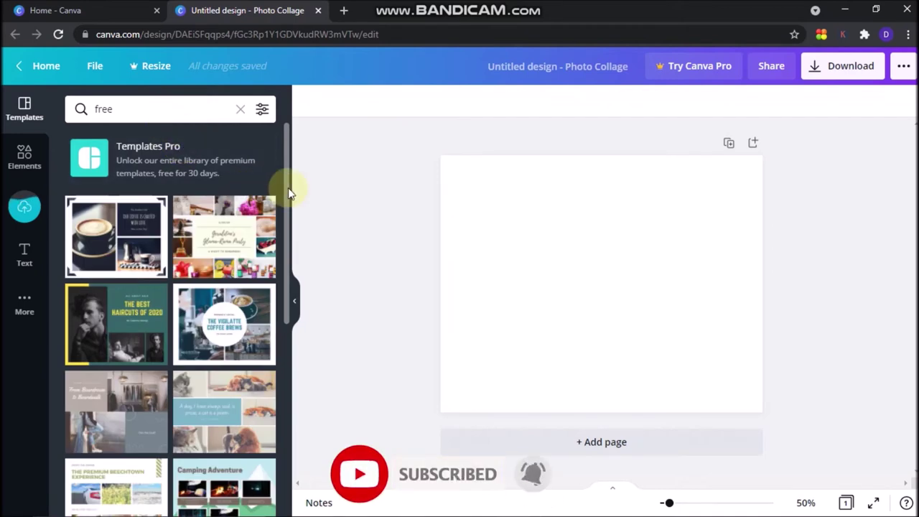
left_click_drag(288, 187, 289, 311)
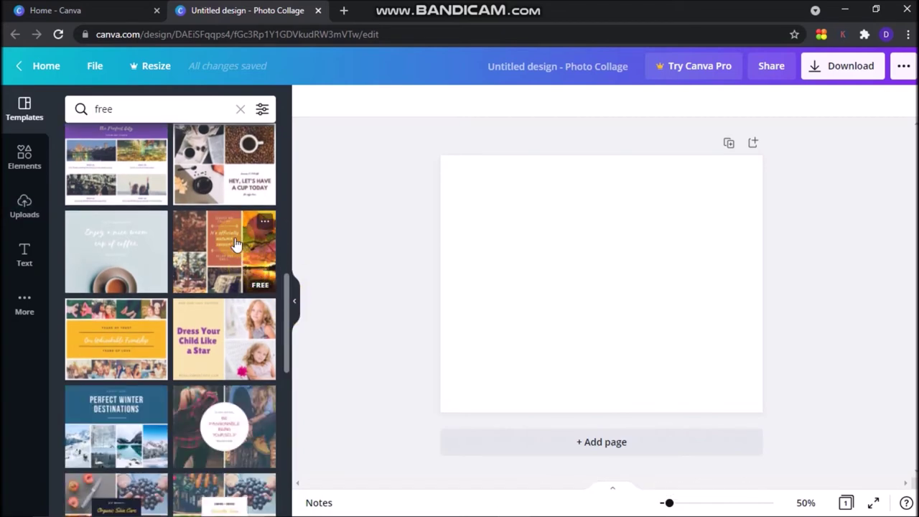
left_click(240, 244)
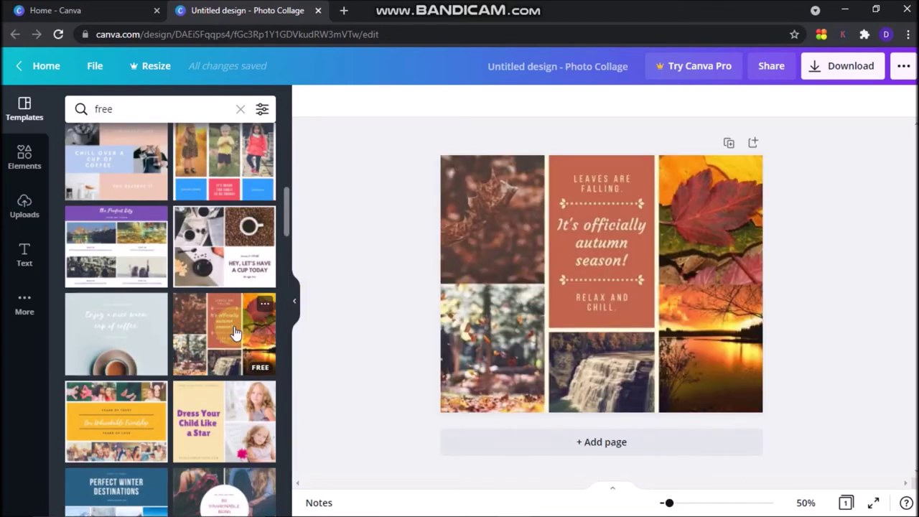
left_click(29, 209)
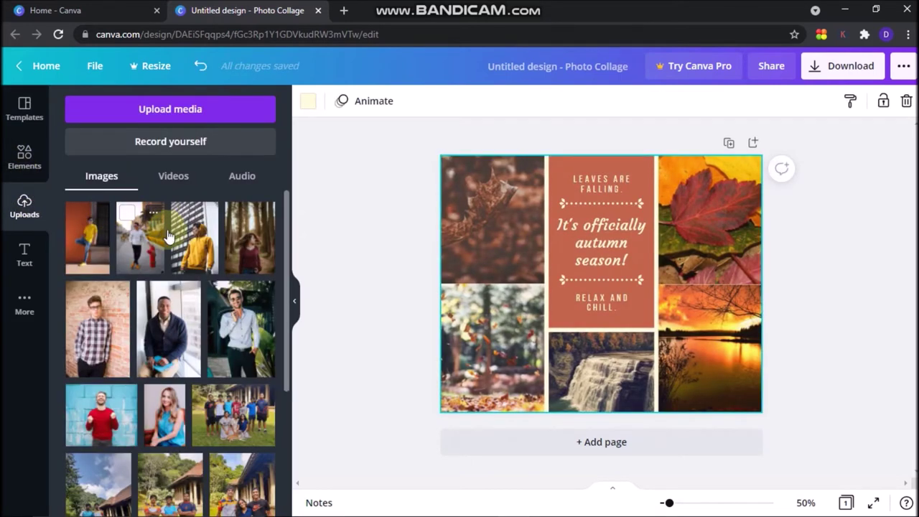
Fill the five cells with the hydrant, white-shirt, navy-cardigan, woman-in-blue and forest portraits.
mouse_move(140, 237)
left_click_drag(135, 231, 336, 216)
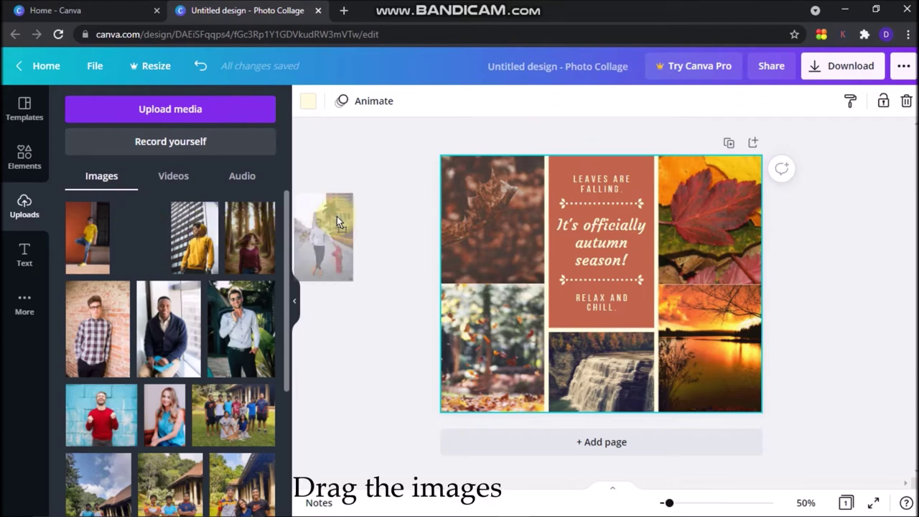
left_click_drag(337, 216, 473, 195)
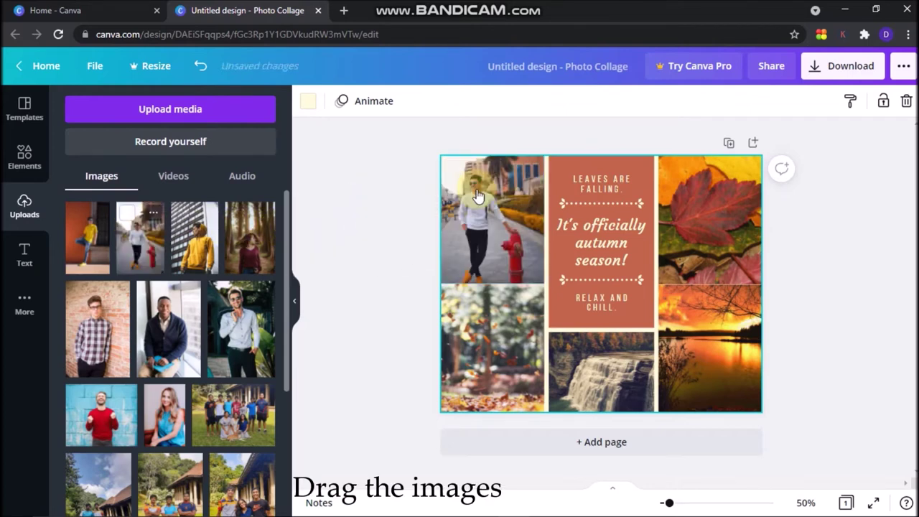
left_click_drag(234, 324, 485, 344)
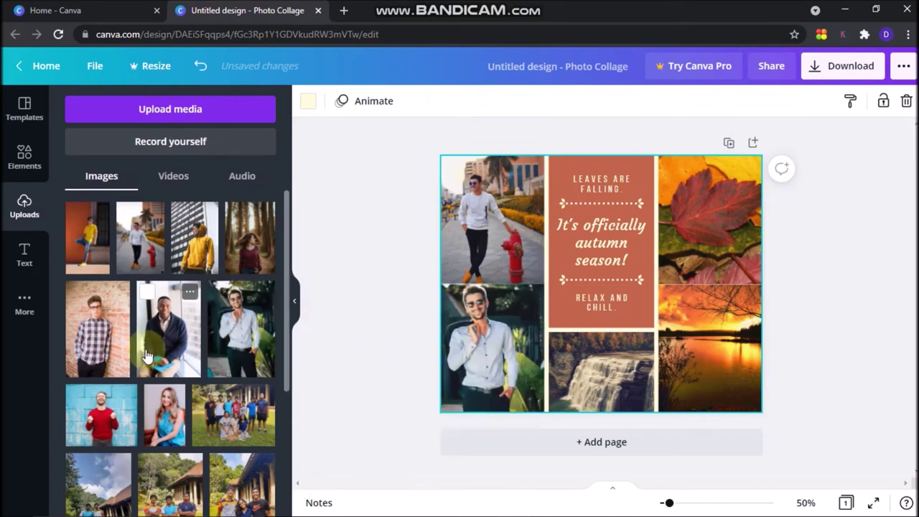
left_click_drag(146, 356, 686, 249)
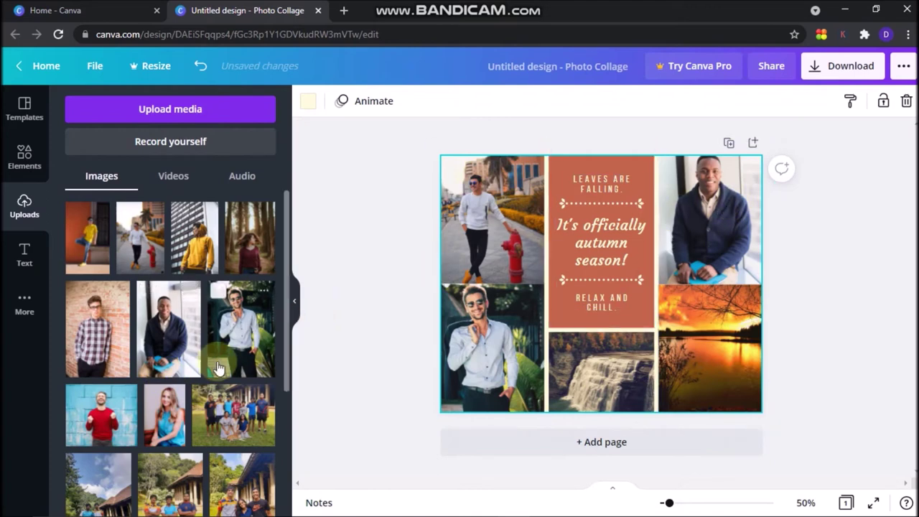
left_click_drag(164, 415, 707, 340)
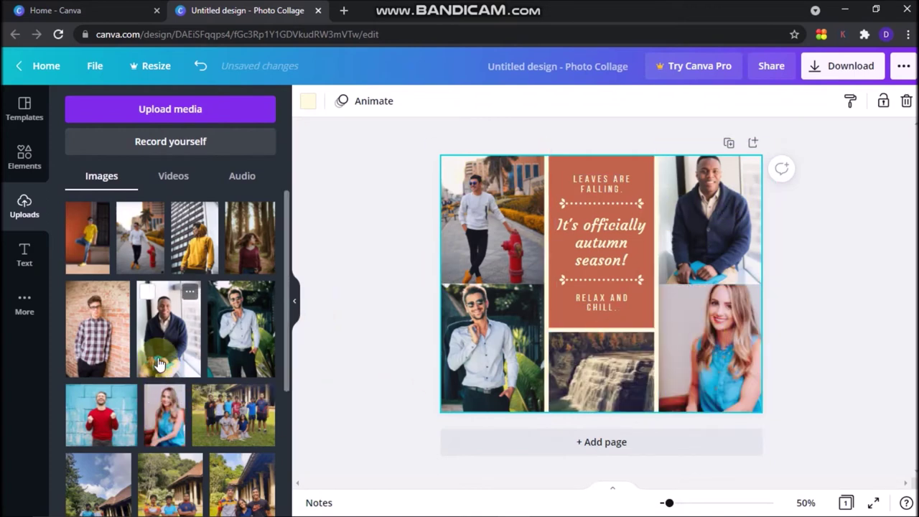
left_click_drag(240, 254, 593, 359)
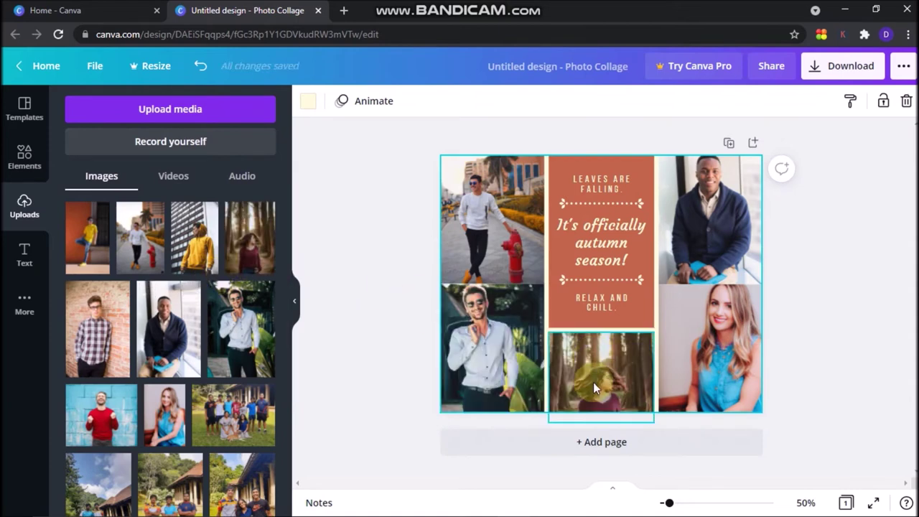
left_click(593, 383)
Shift the forest photo up and the woman-in-blue photo down within their cells.
double_click(593, 382)
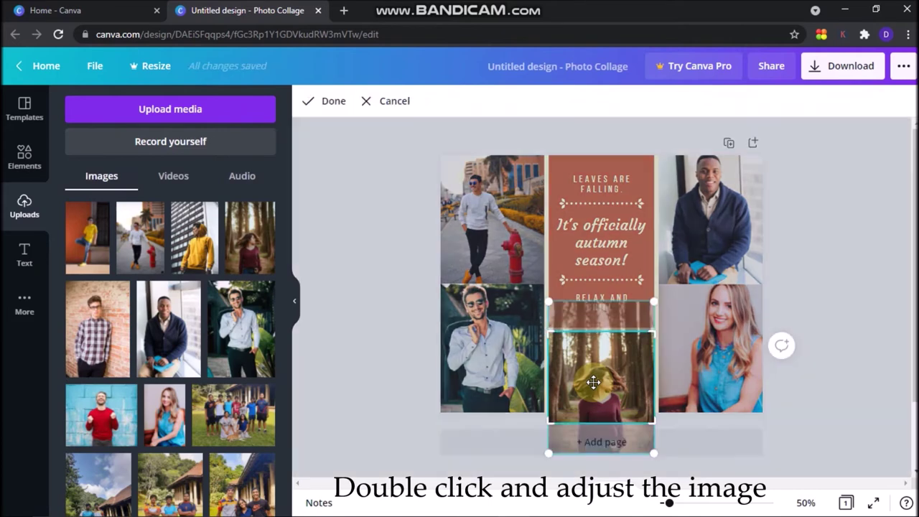
left_click_drag(592, 382, 594, 346)
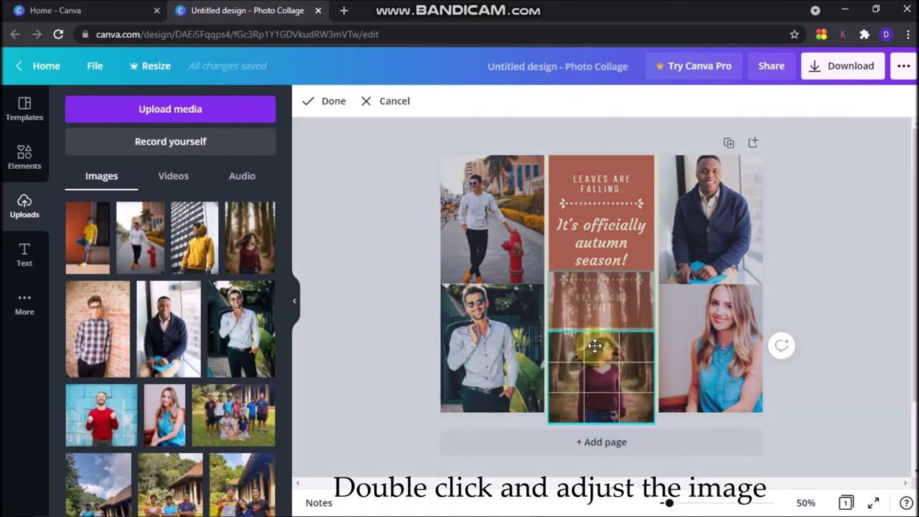
left_click(728, 336)
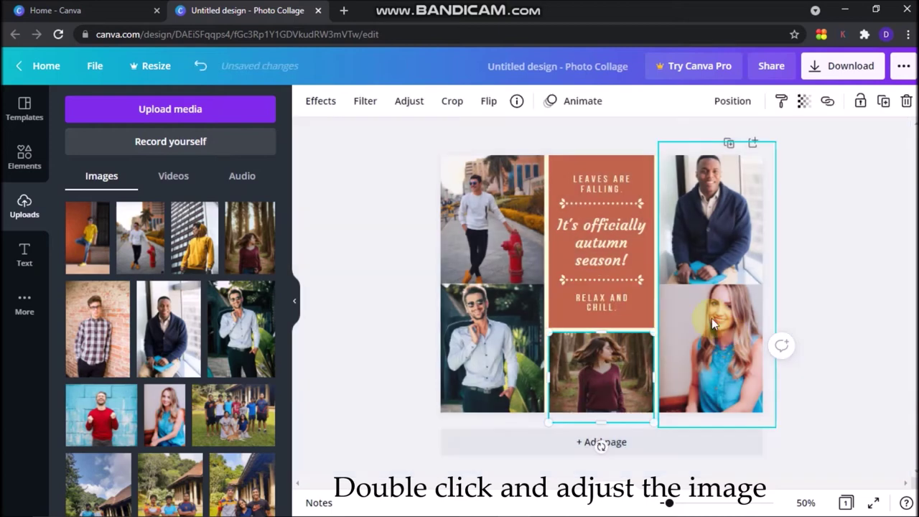
left_click(711, 318)
left_click(712, 328)
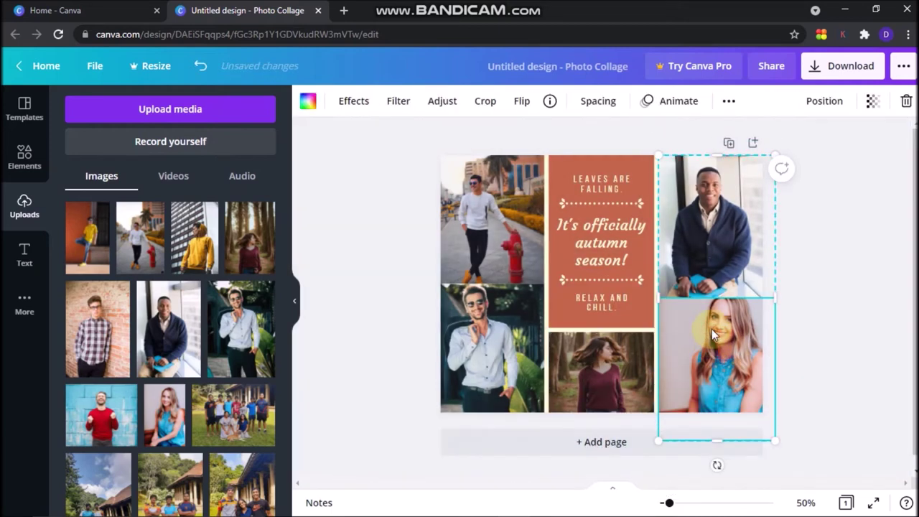
double_click(711, 329)
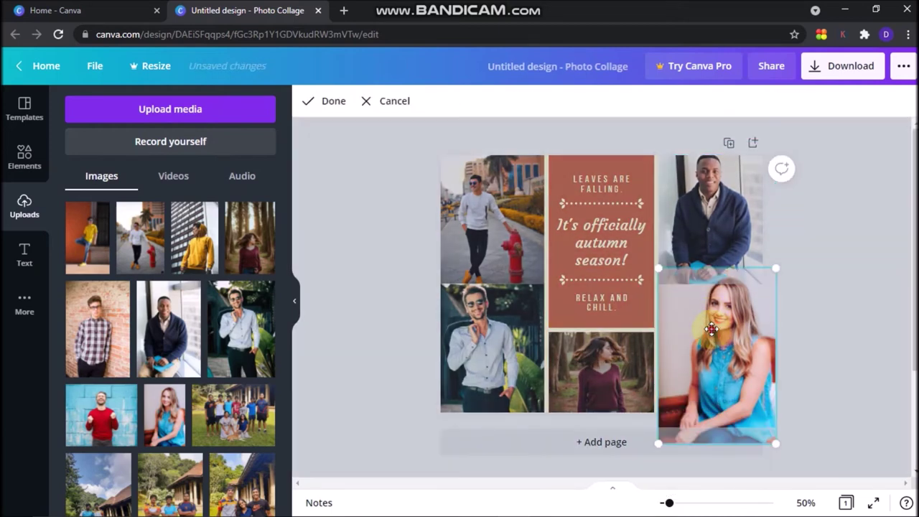
left_click_drag(711, 329, 711, 357)
Move the navy-cardigan man down and nudge the top-left hydrant photo within their frames.
left_click(691, 221)
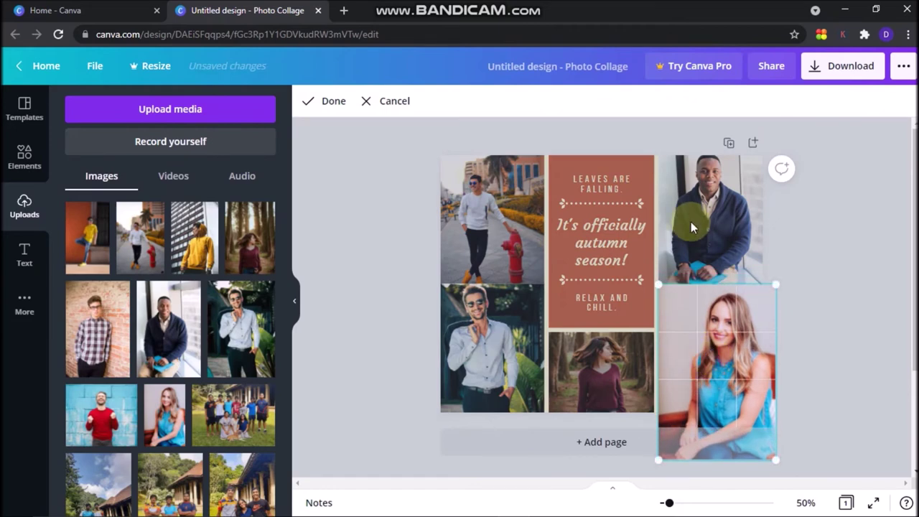
double_click(712, 210)
left_click_drag(712, 210, 714, 251)
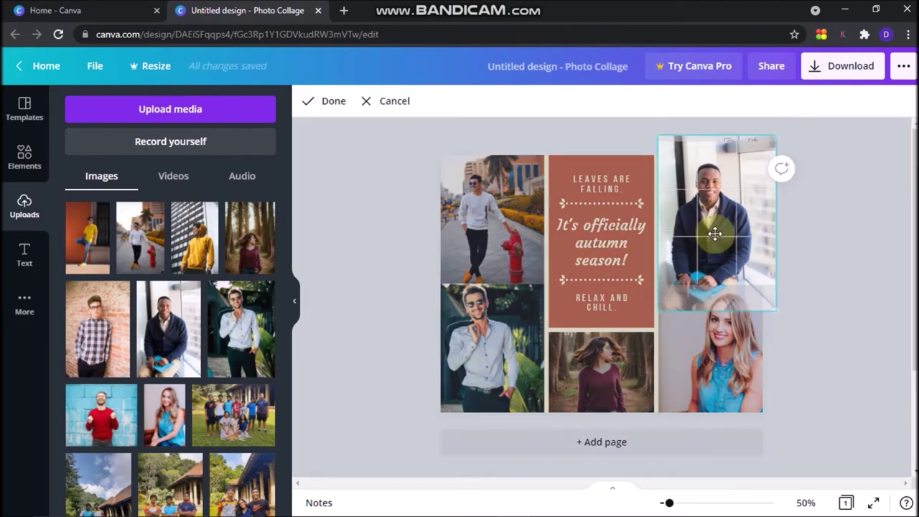
left_click(514, 211)
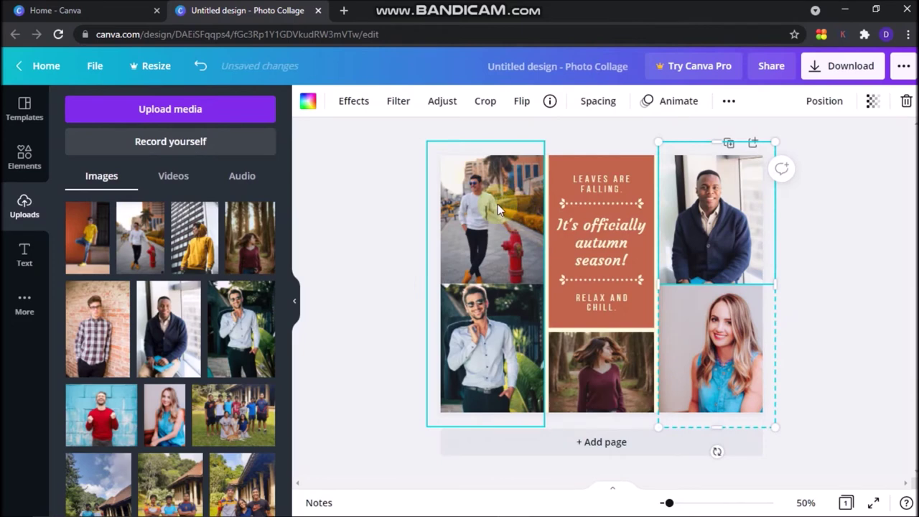
left_click(502, 203)
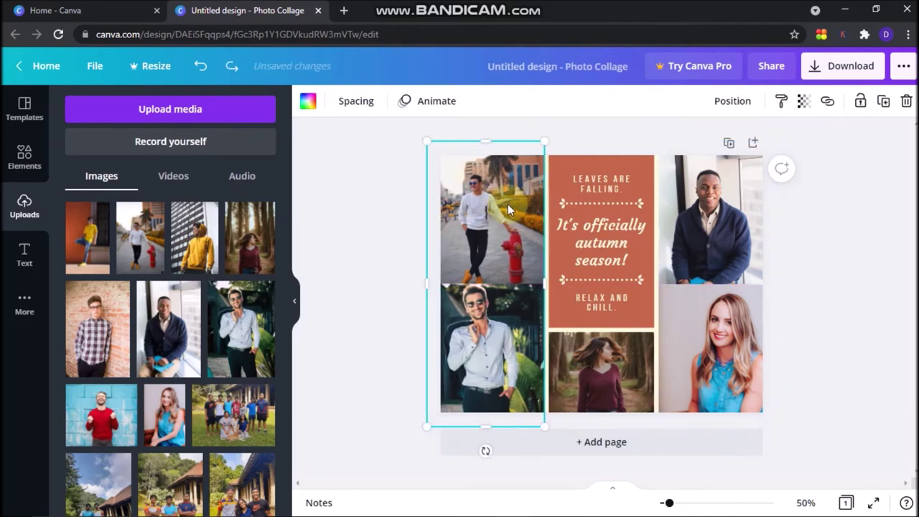
double_click(507, 204)
left_click_drag(508, 204, 523, 214)
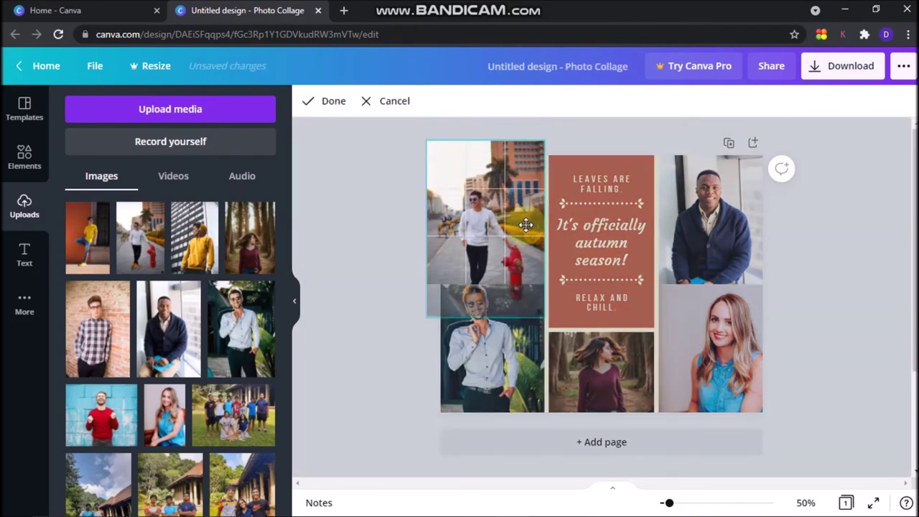
left_click(367, 193)
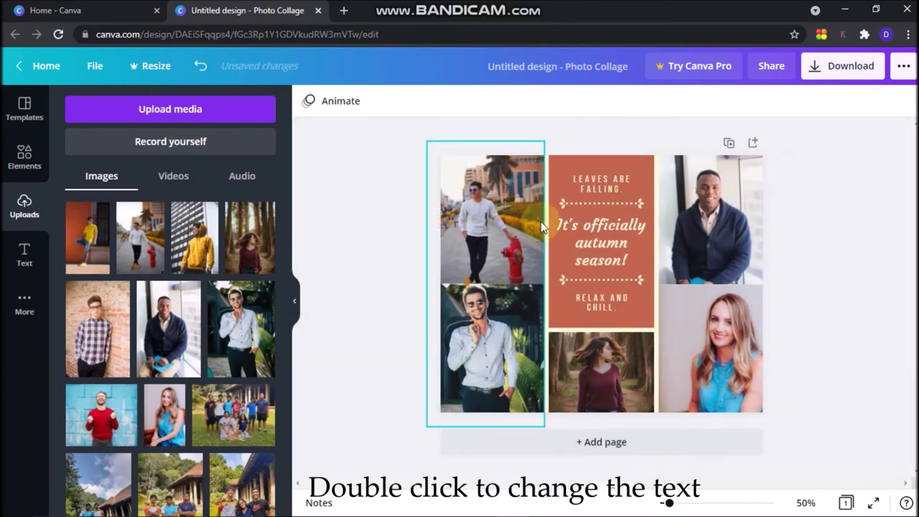
left_click(611, 251)
Change the 'It's officially autumn season!' heading to 'Photo Collage'.
left_click(609, 239)
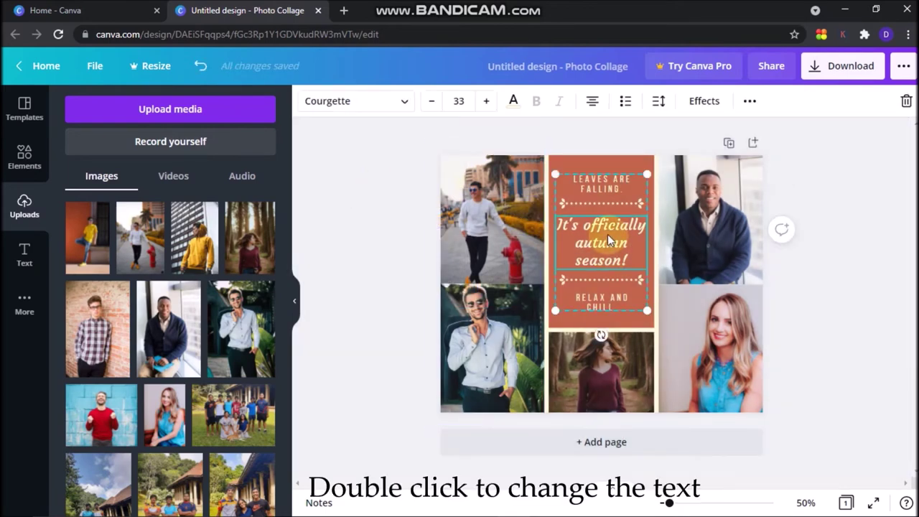
double_click(604, 239)
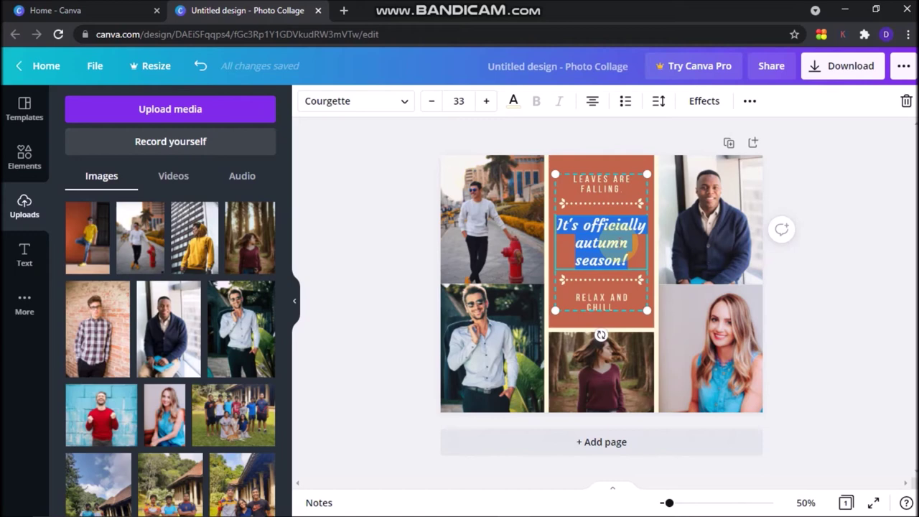
type("Pho")
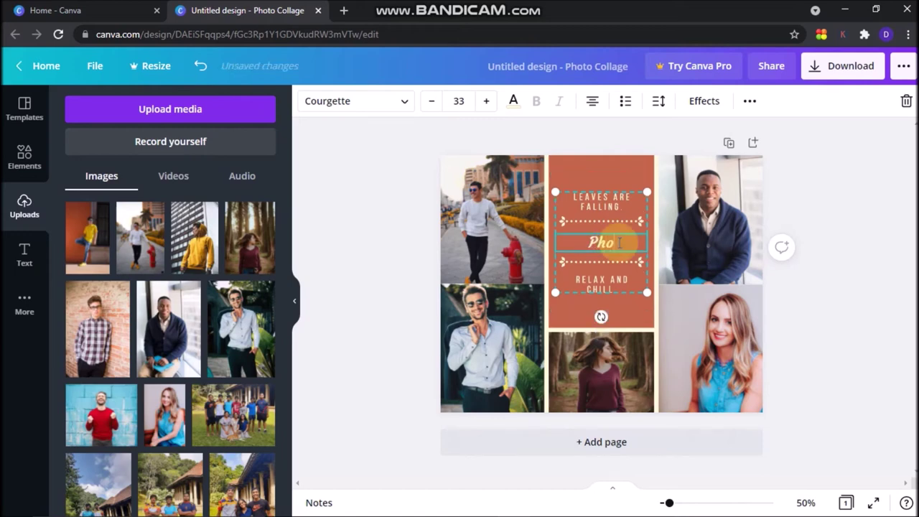
type("to")
type(" Collage")
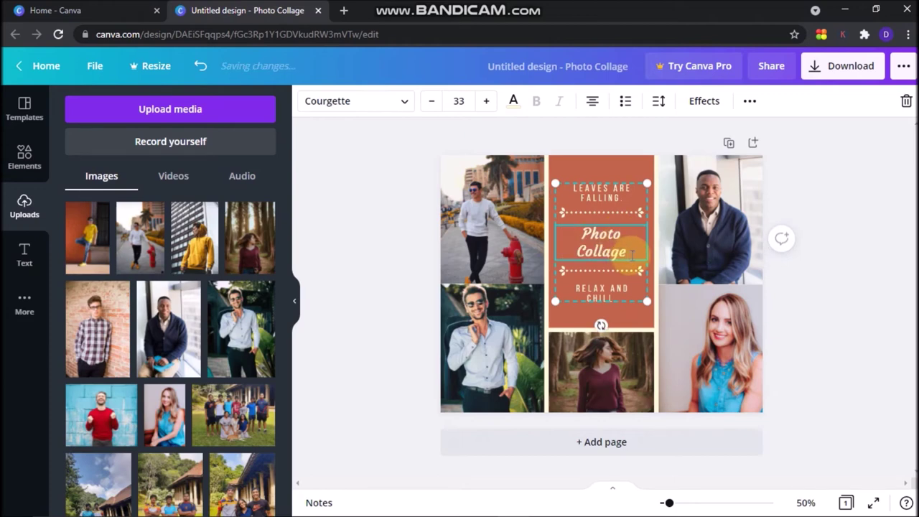
left_click(572, 191)
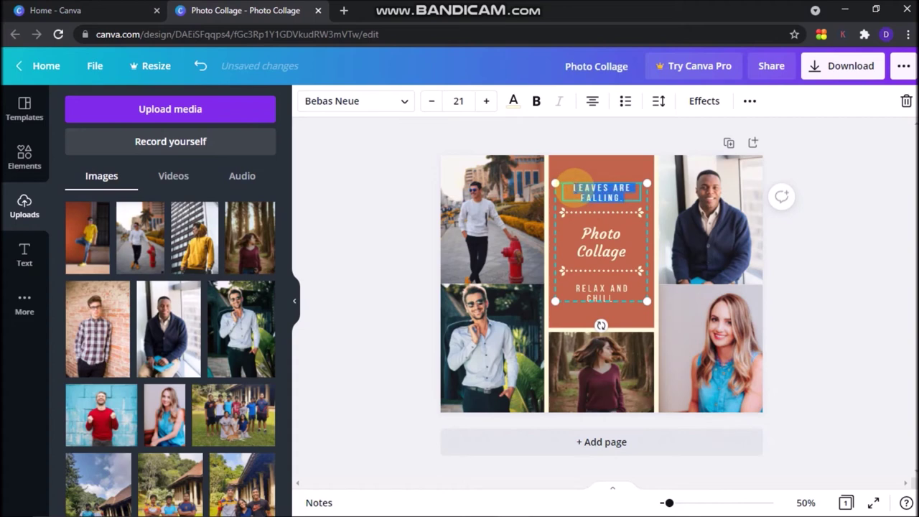
Change the top line to a channel name and the bottom line to 'SUBSCRIBE NOW' on two lines.
type("C BRO PS")
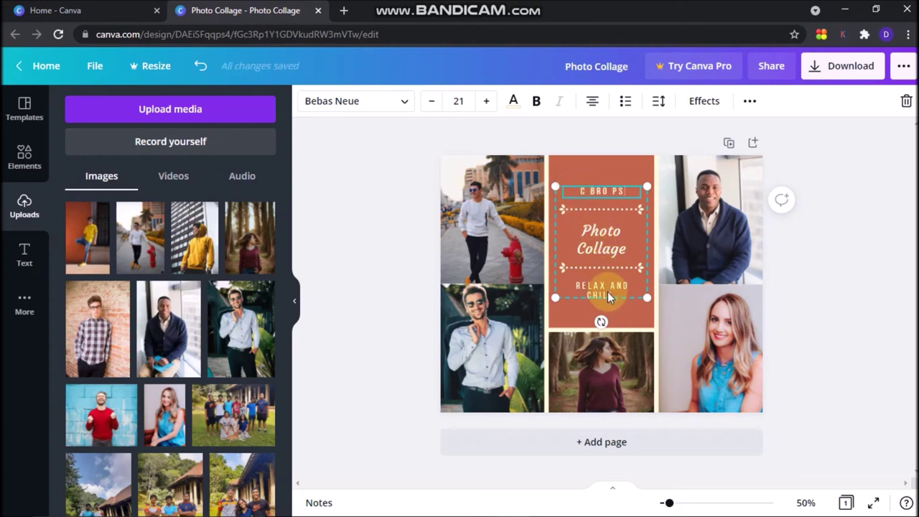
double_click(608, 296)
type("SCRIB")
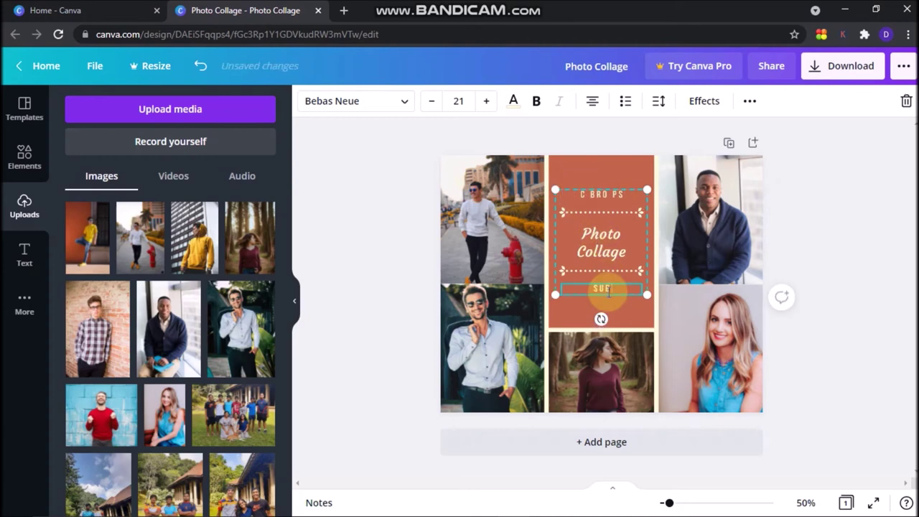
type("E")
key("Return")
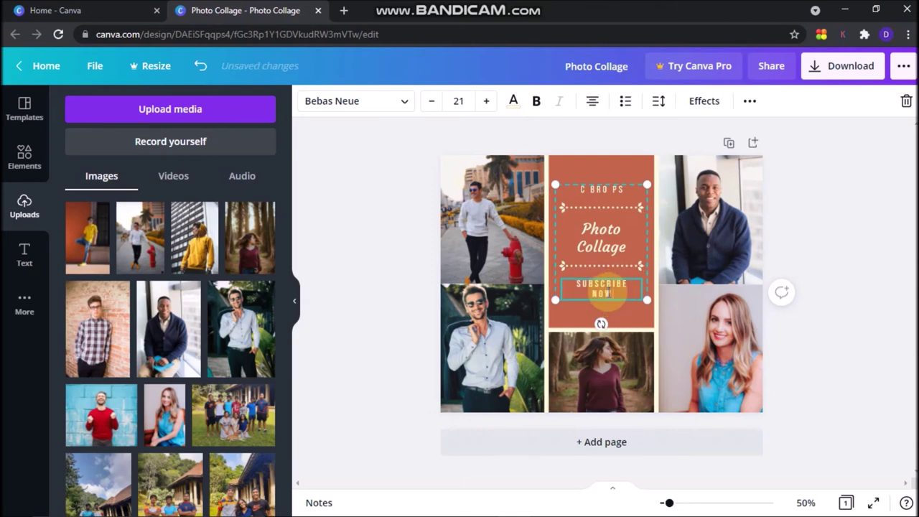
left_click(581, 237)
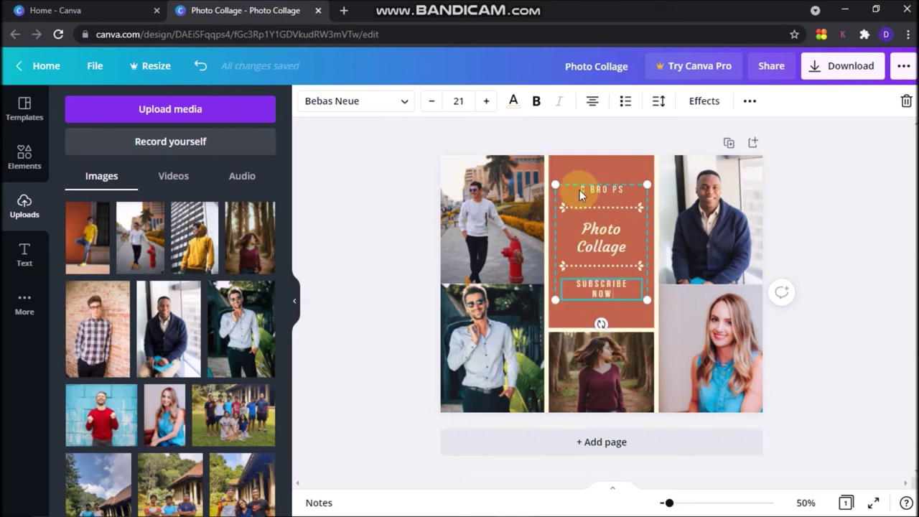
left_click(579, 171)
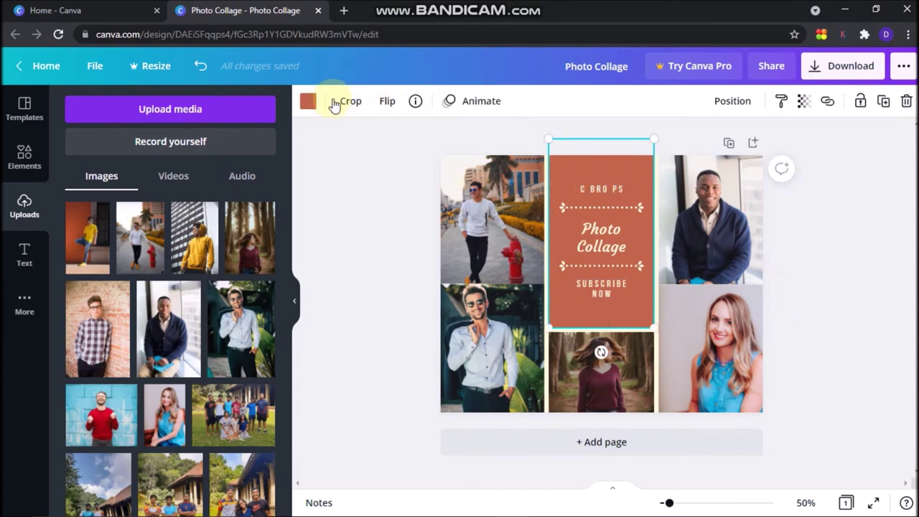
Recolour the text panel background with a custom bright red, #FF1010.
left_click(309, 101)
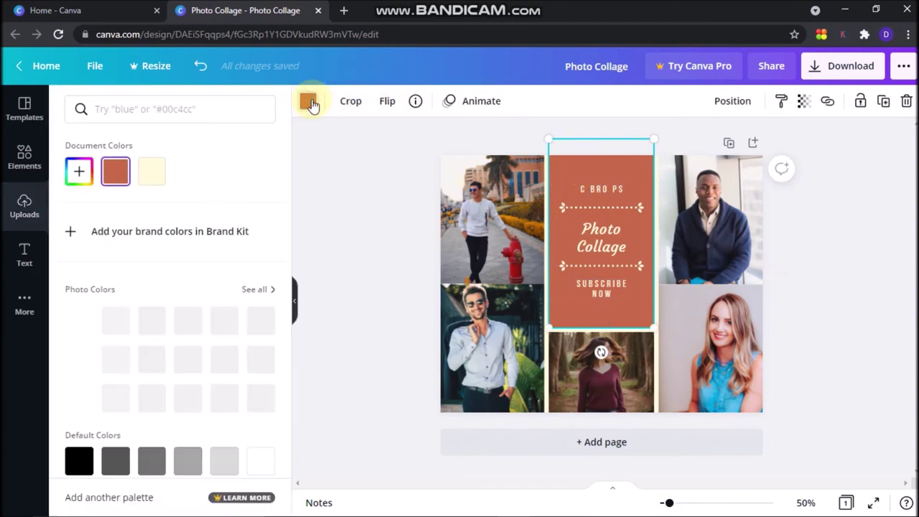
left_click(78, 171)
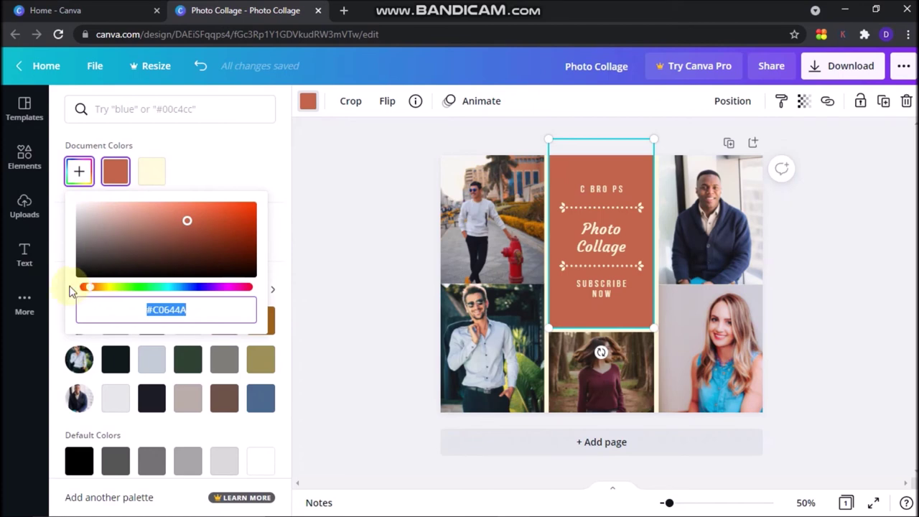
left_click_drag(91, 289, 78, 288)
left_click_drag(170, 227, 245, 206)
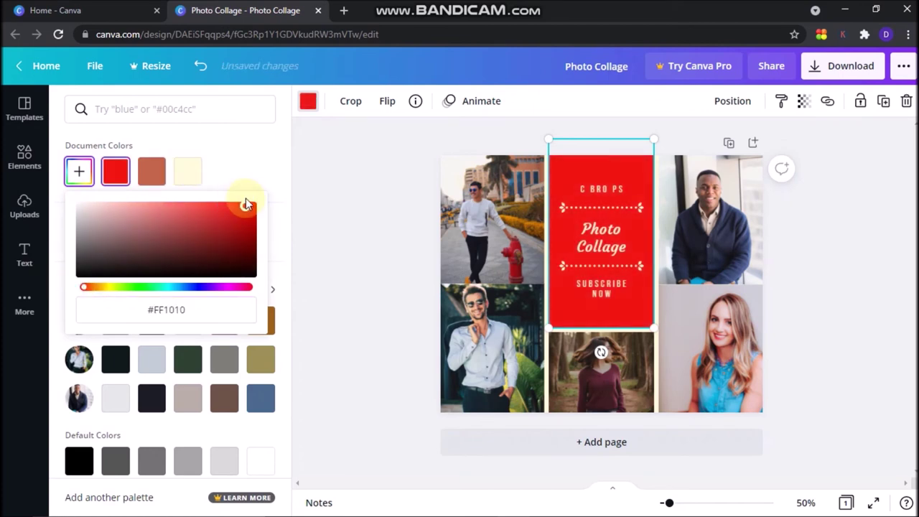
left_click(583, 237)
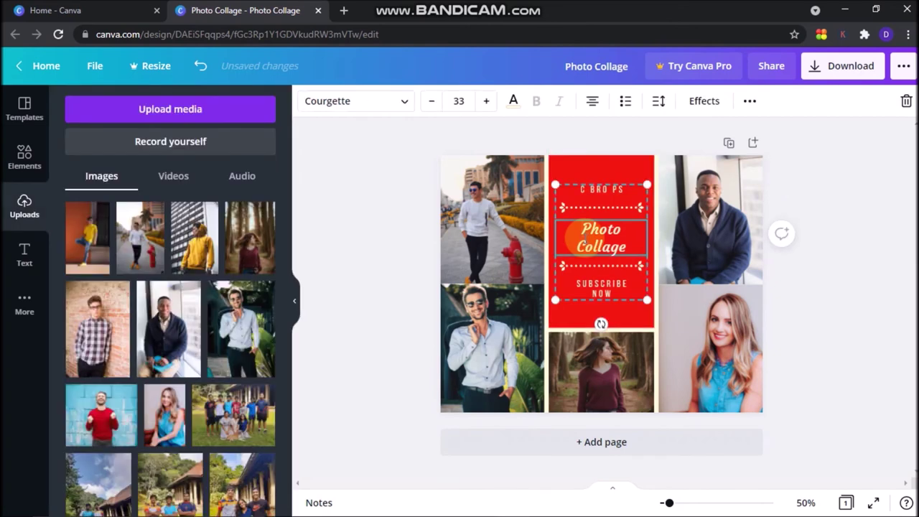
Enlarge the 'Photo Collage' heading to size 34 and colour it yellow #FFE800.
double_click(583, 231)
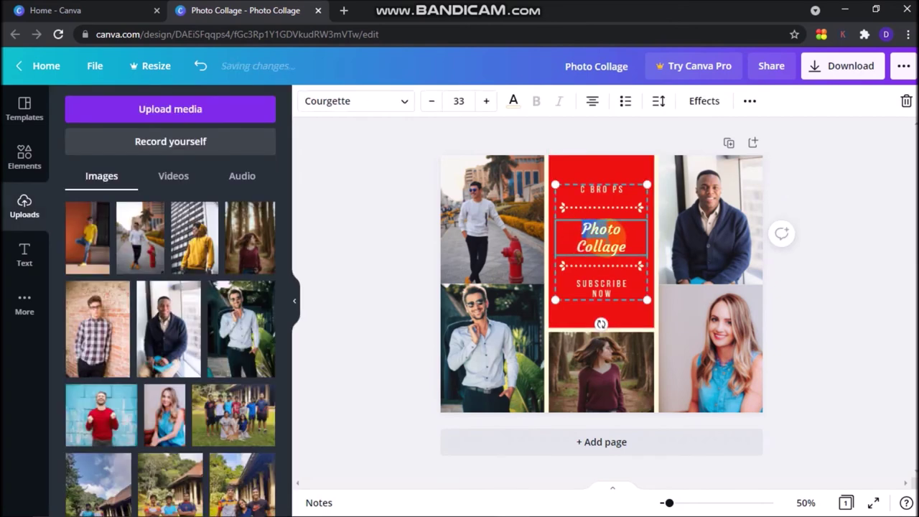
left_click(488, 102)
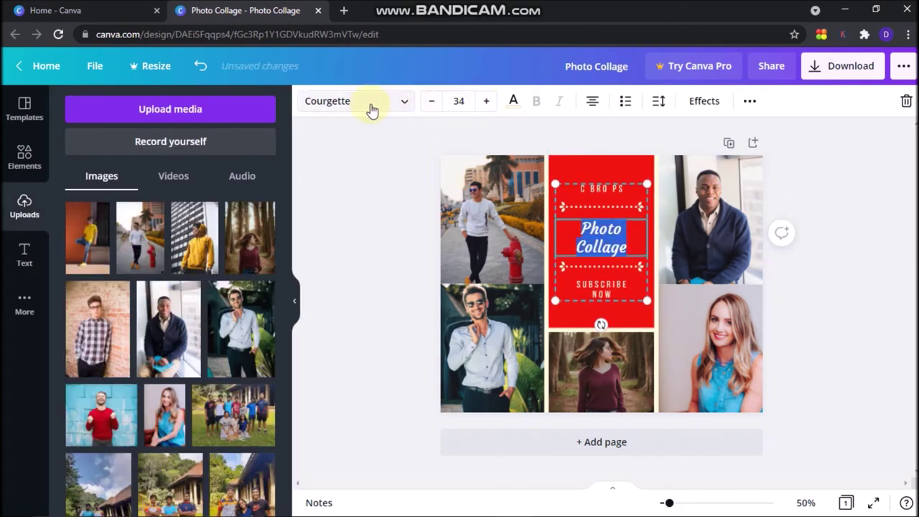
left_click(512, 101)
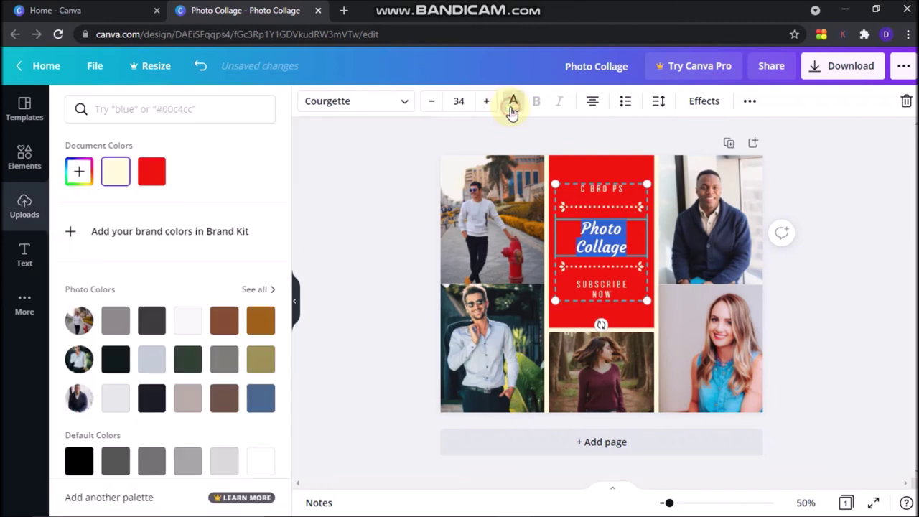
left_click(81, 173)
left_click_drag(173, 225, 253, 207)
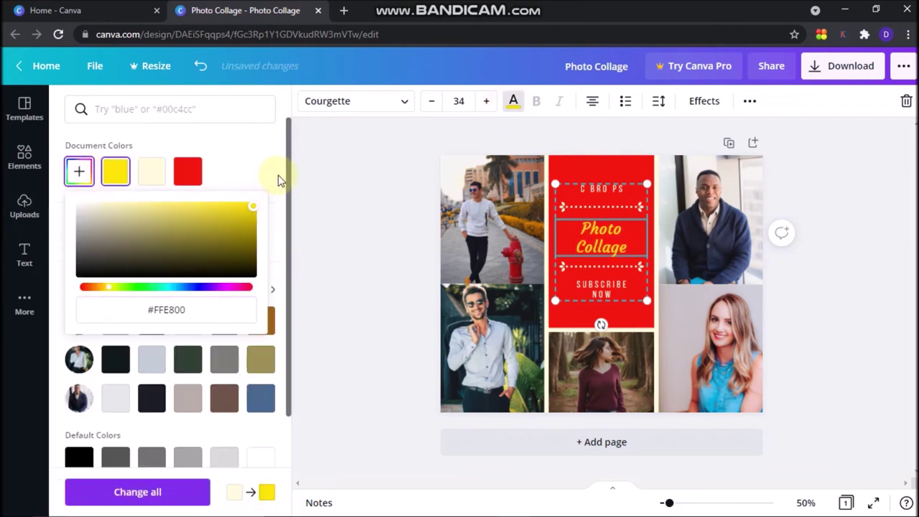
left_click(381, 177)
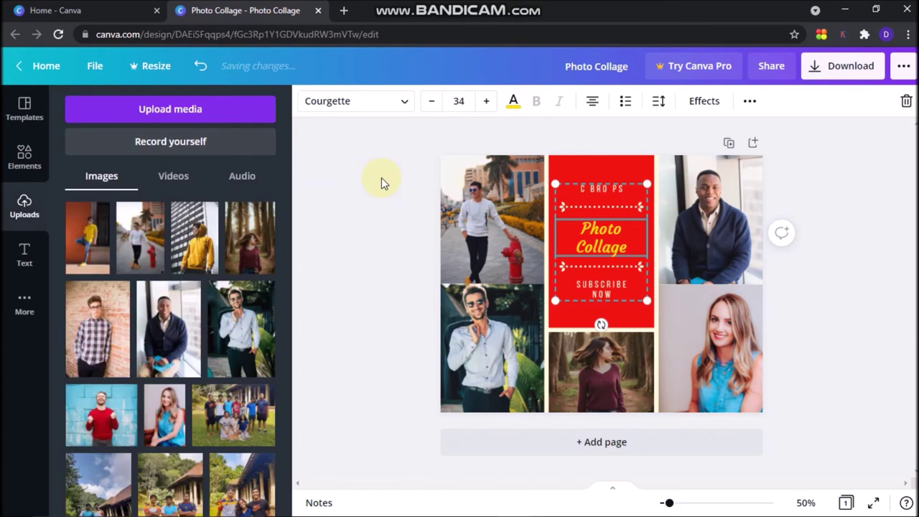
left_click(584, 310)
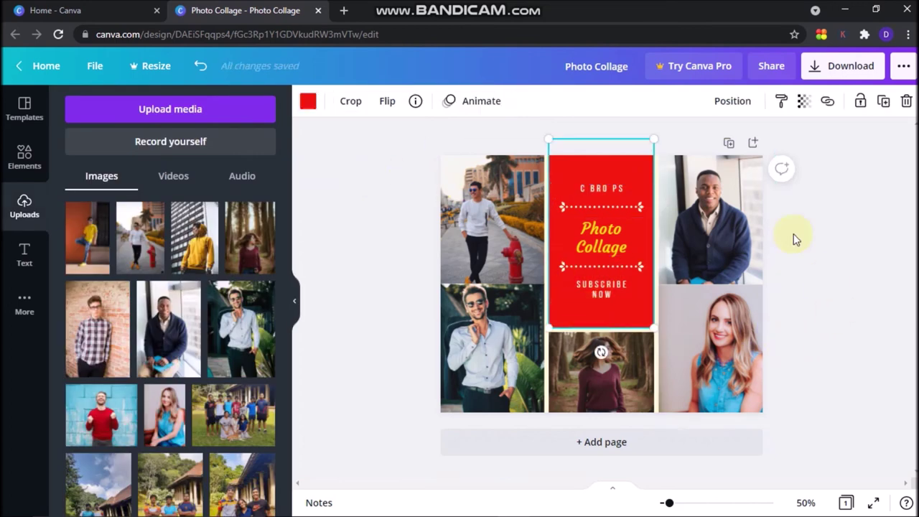
Download the collage as a JPG file named 'Photo Collage'.
left_click(294, 301)
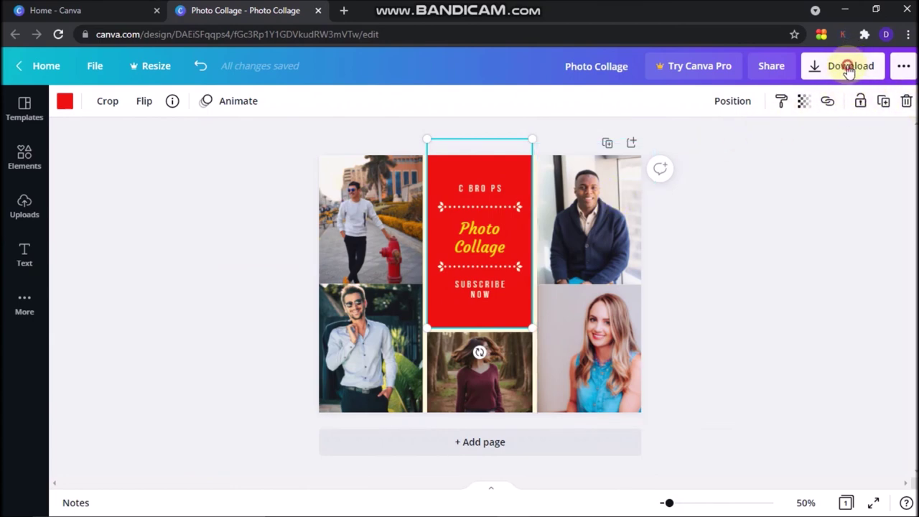
left_click(848, 66)
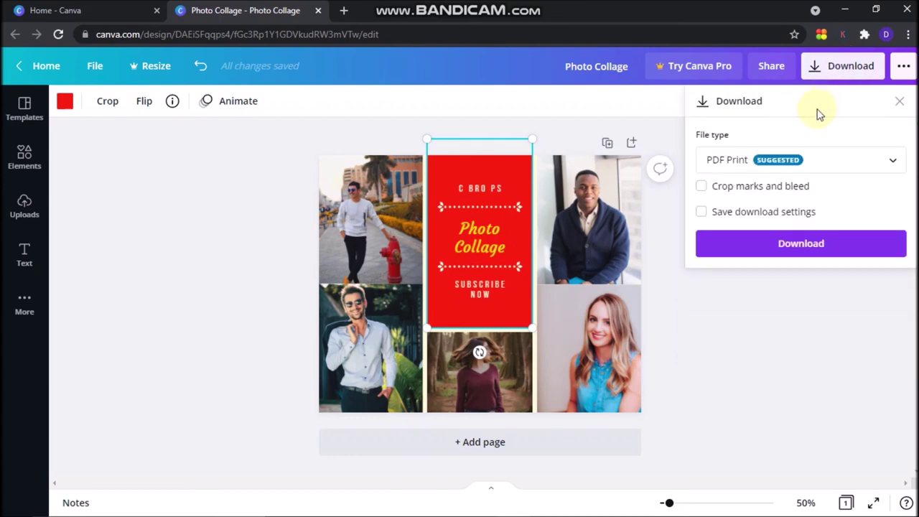
left_click(760, 170)
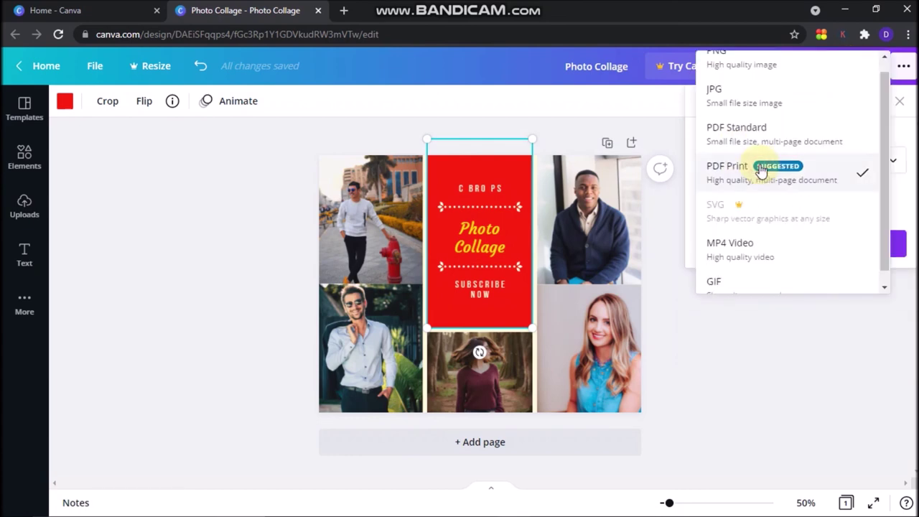
left_click(777, 103)
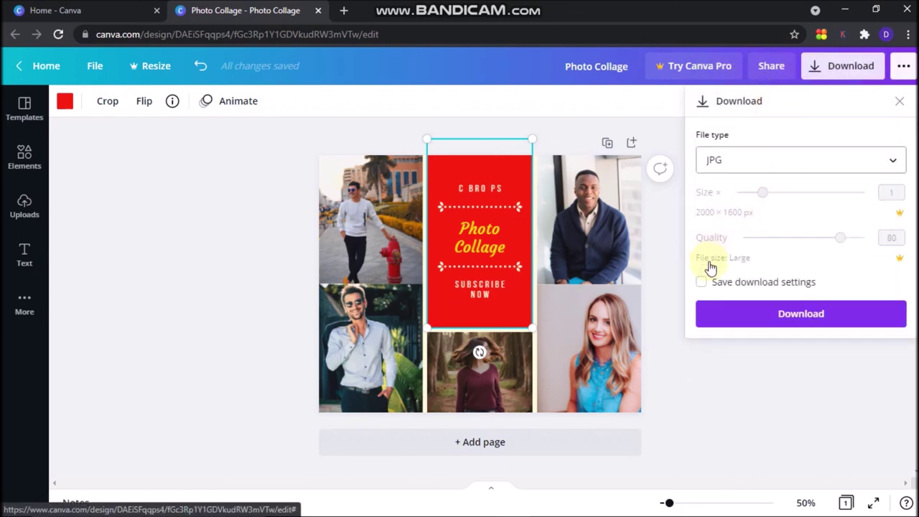
left_click(793, 314)
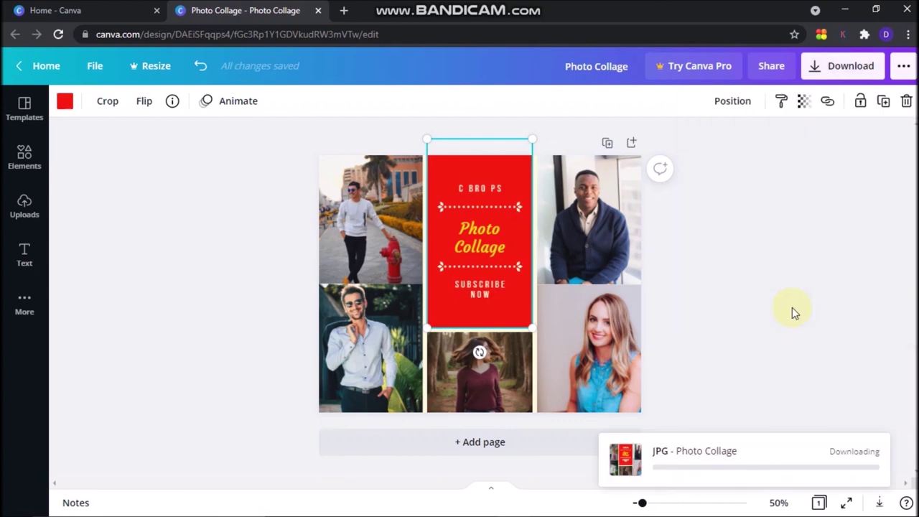